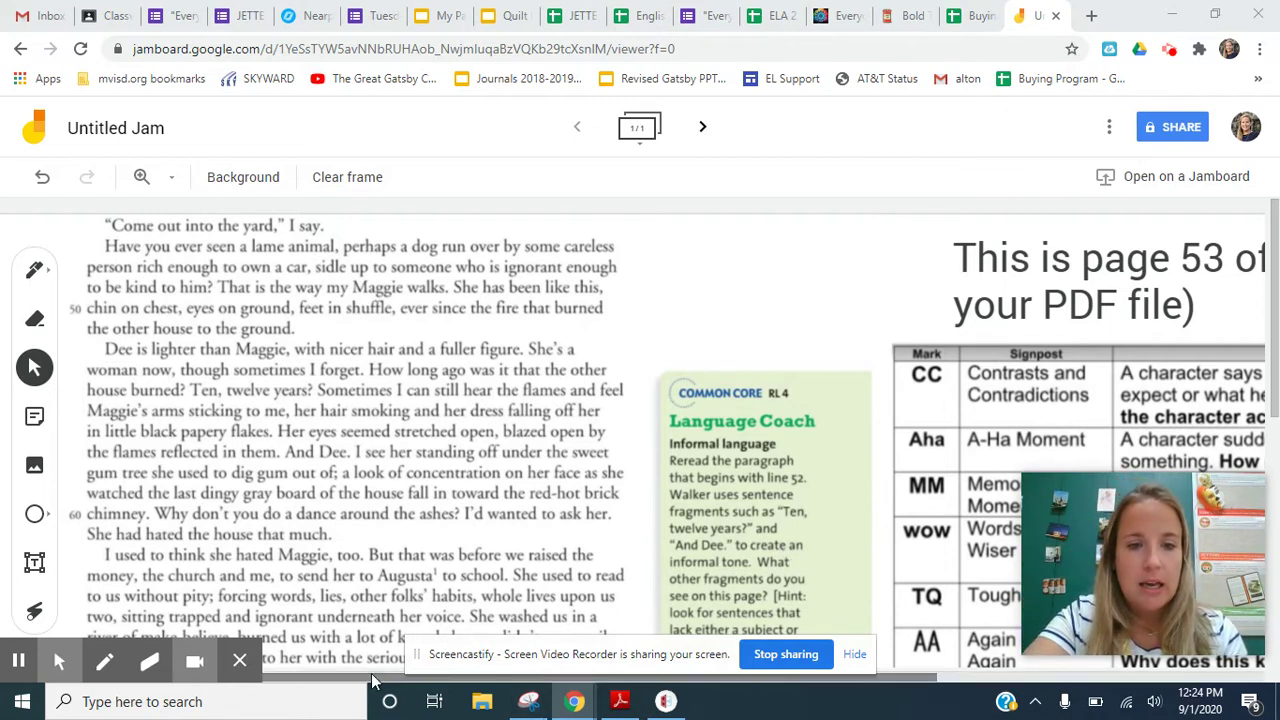
# Pan right and scroll to show the six-signpost table through the Again and Again row.
pyautogui.moveTo(373, 672); pyautogui.dragTo(678, 627)
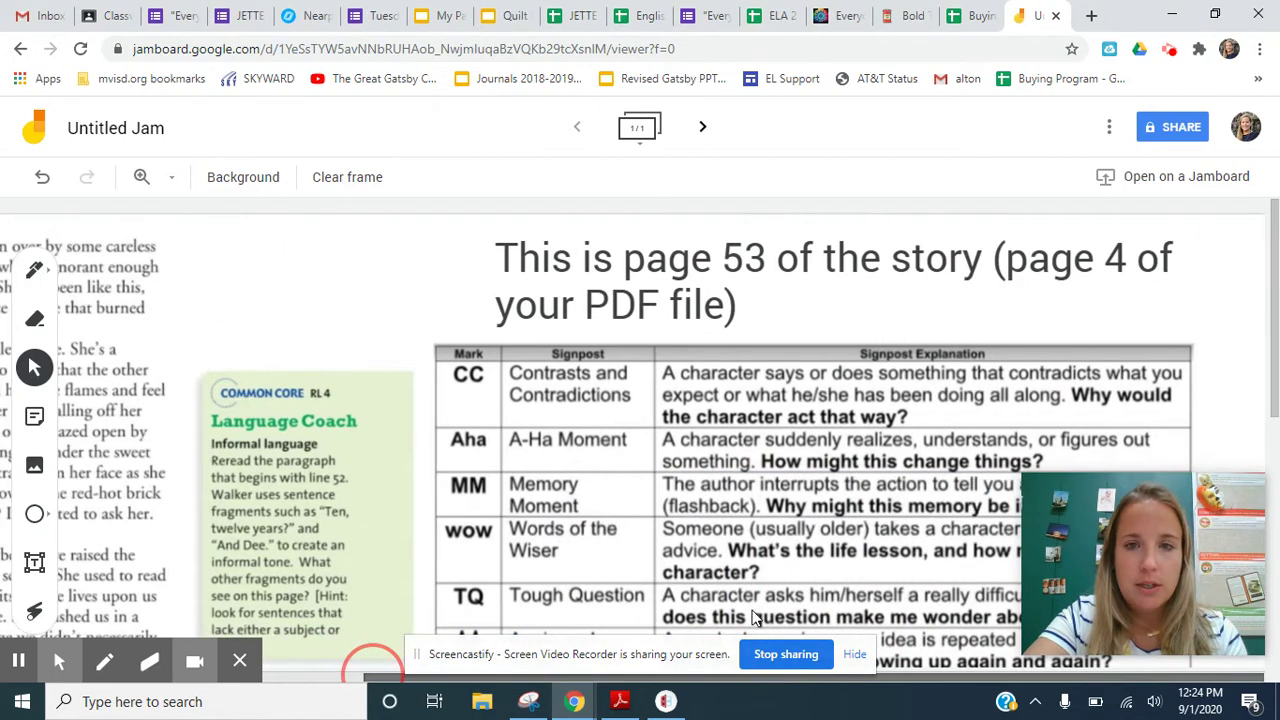
pyautogui.scroll(-1, 763, 421)
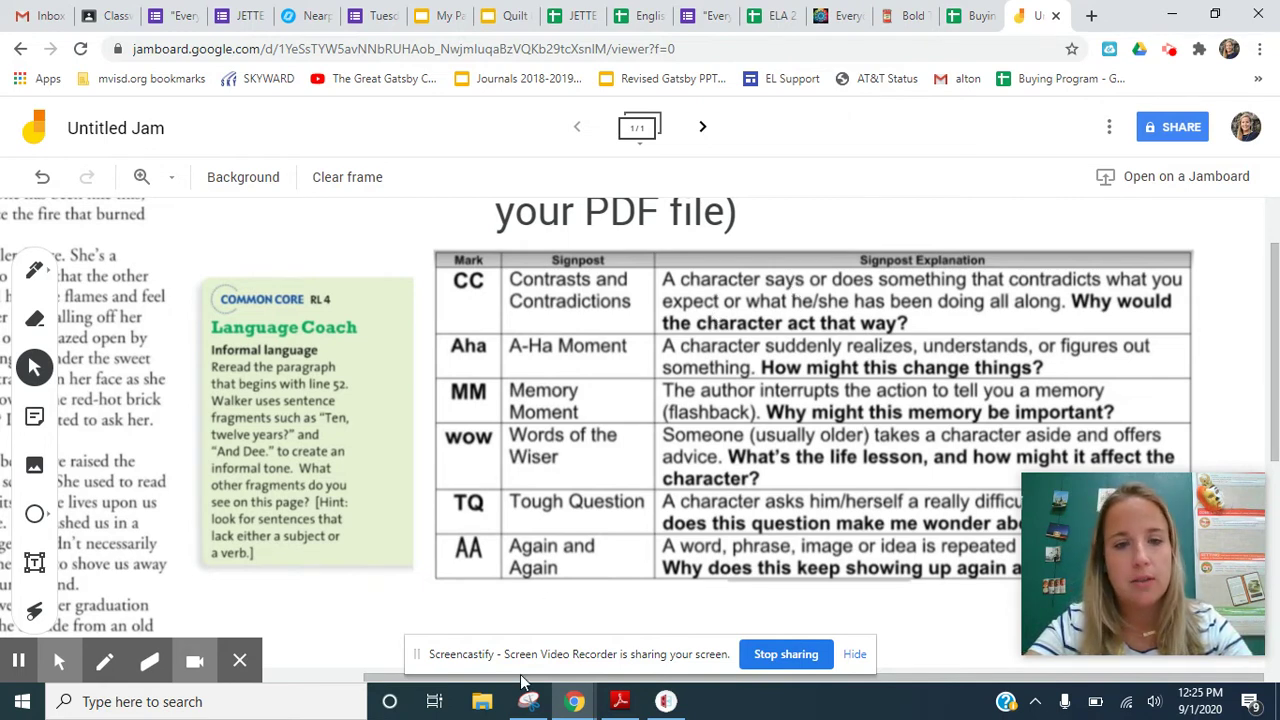
pyautogui.scroll(1, 562, 448)
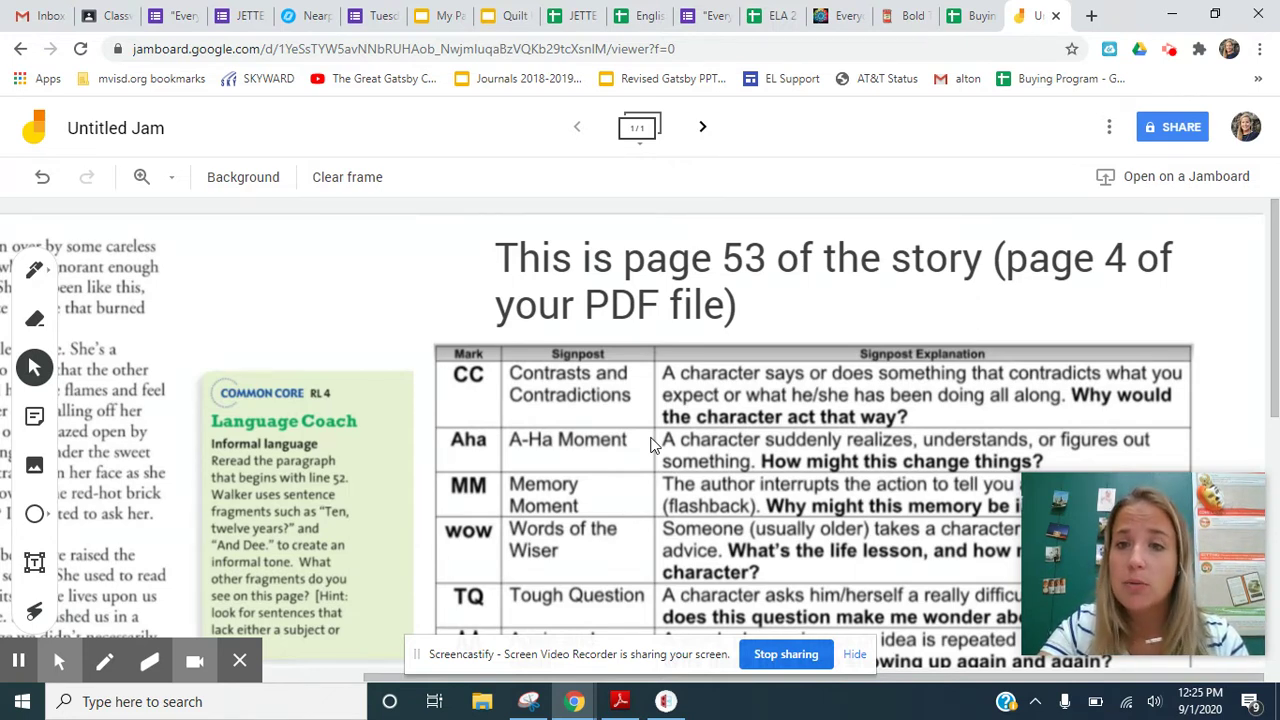
pyautogui.scroll(-1, 697, 418)
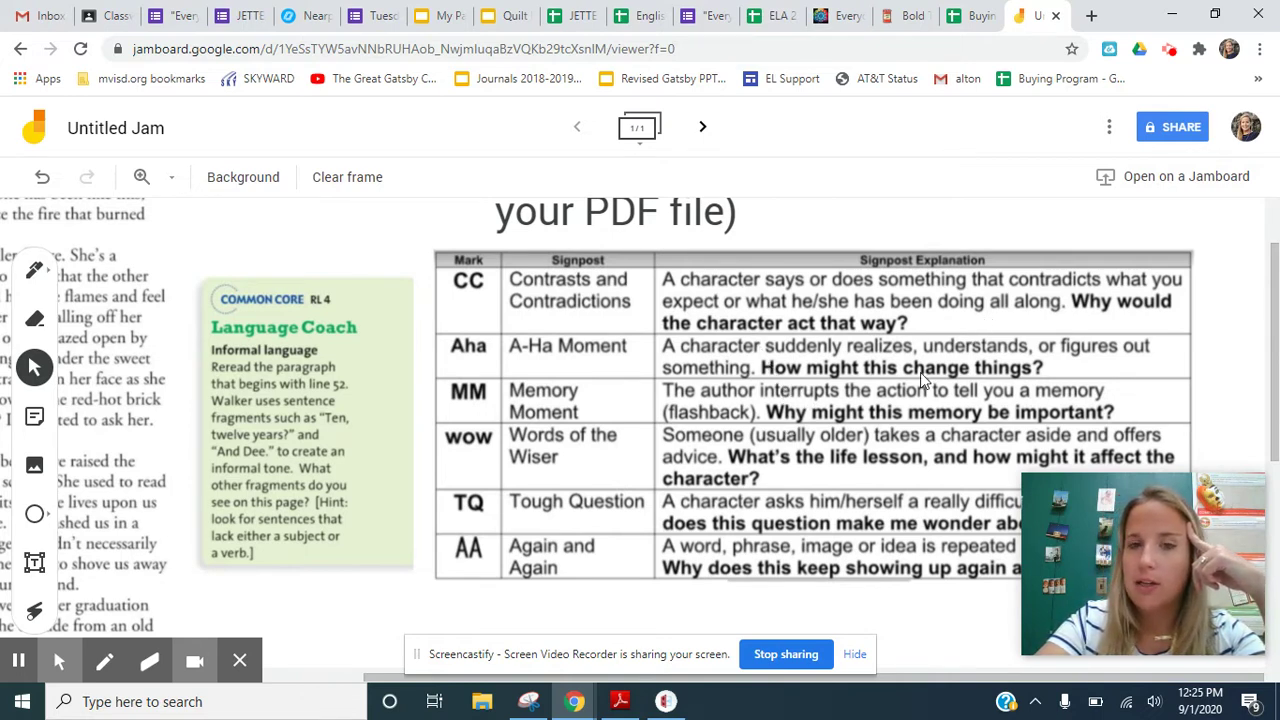
pyautogui.scroll(1, 920, 378)
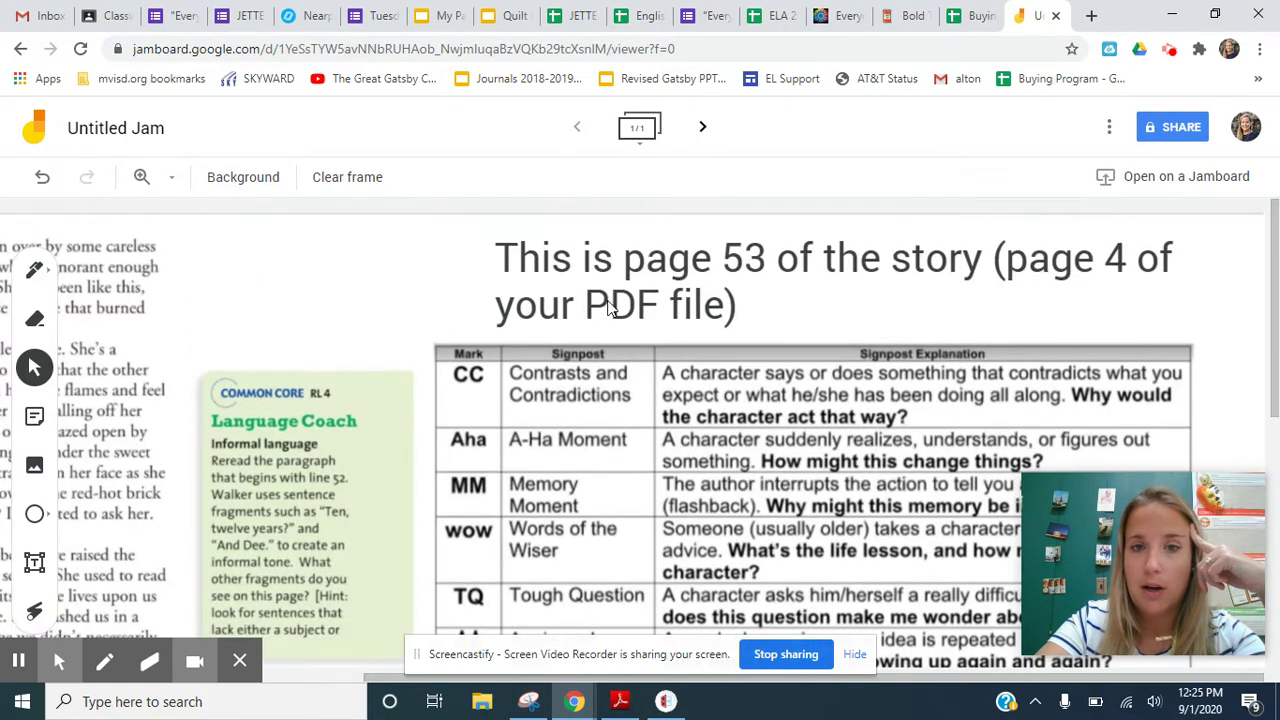
pyautogui.scroll(-1, 983, 335)
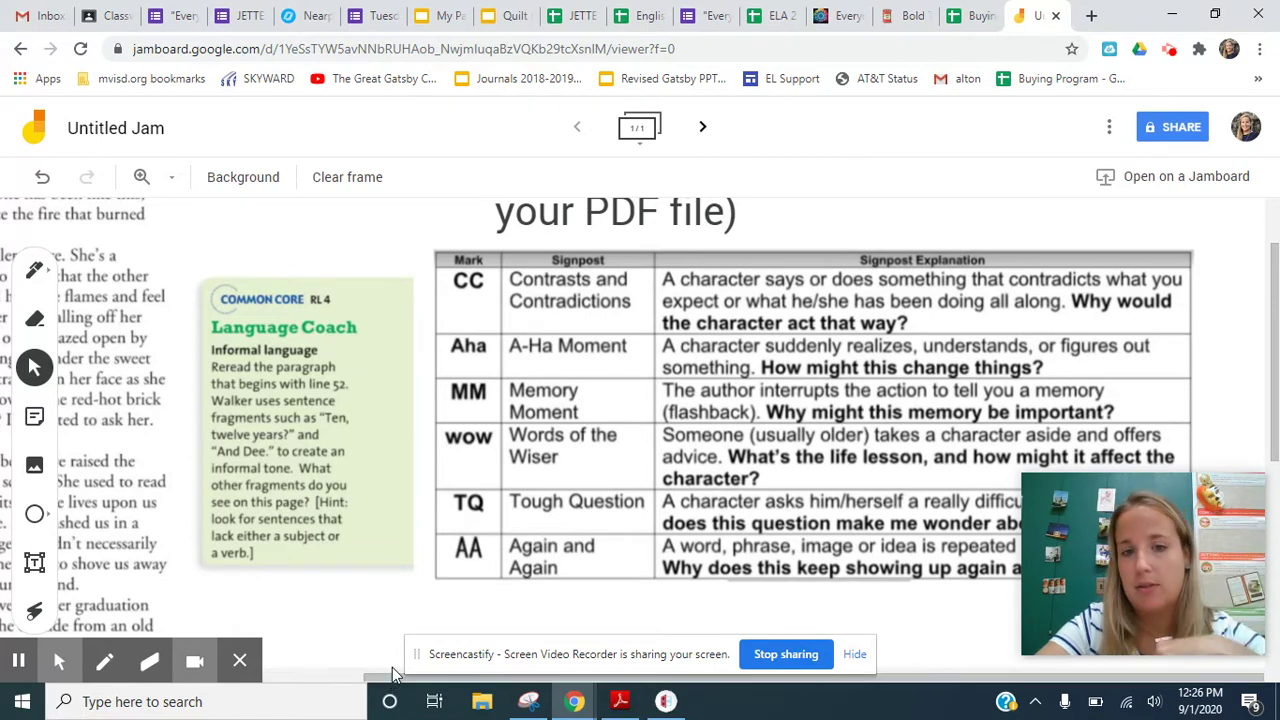
pyautogui.scroll(-3, 468, 590)
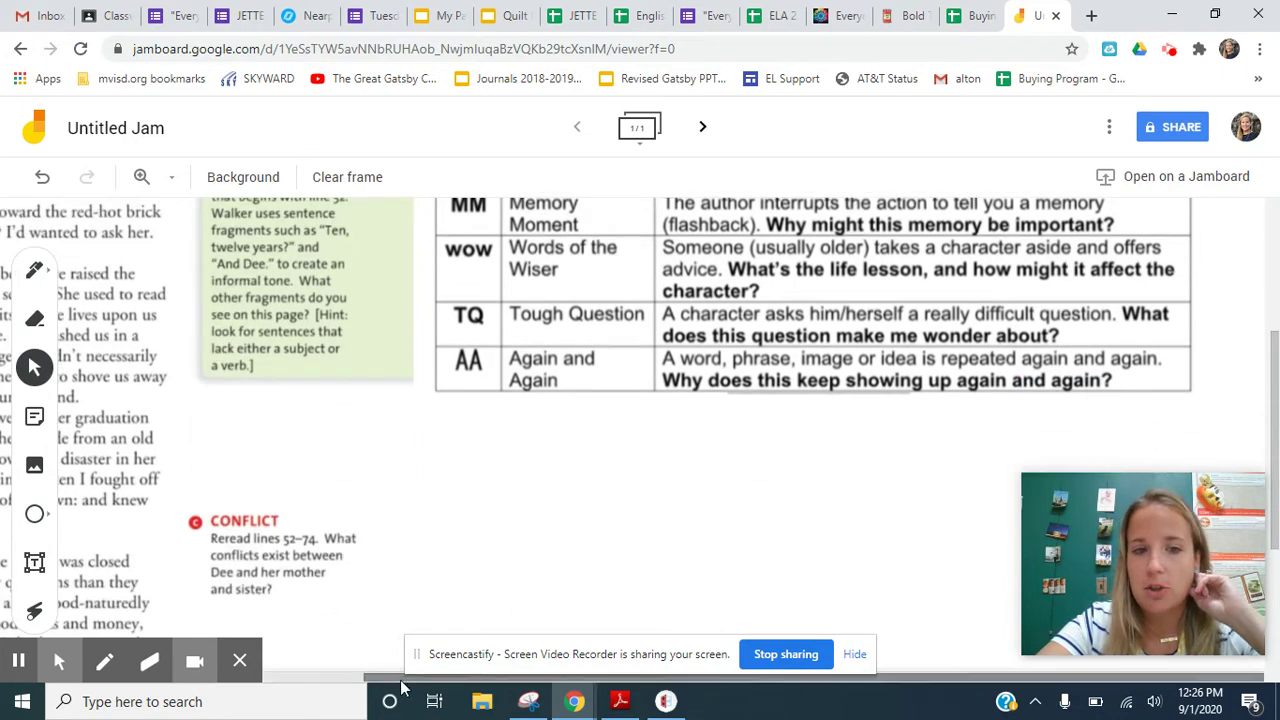
# Pan back left and scroll up to the story paragraphs at lines 50–70.
pyautogui.moveTo(400, 684); pyautogui.dragTo(4, 694)
pyautogui.scroll(1, 225, 445)
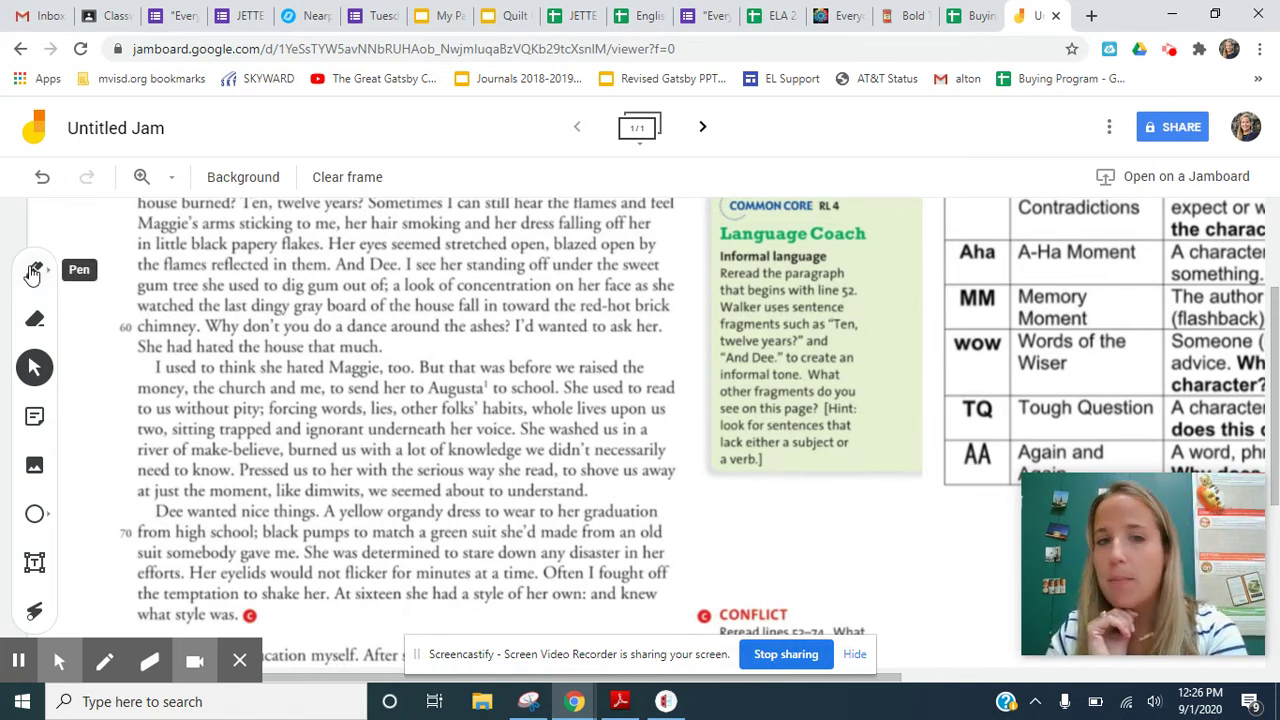
pyautogui.scroll(1, 322, 372)
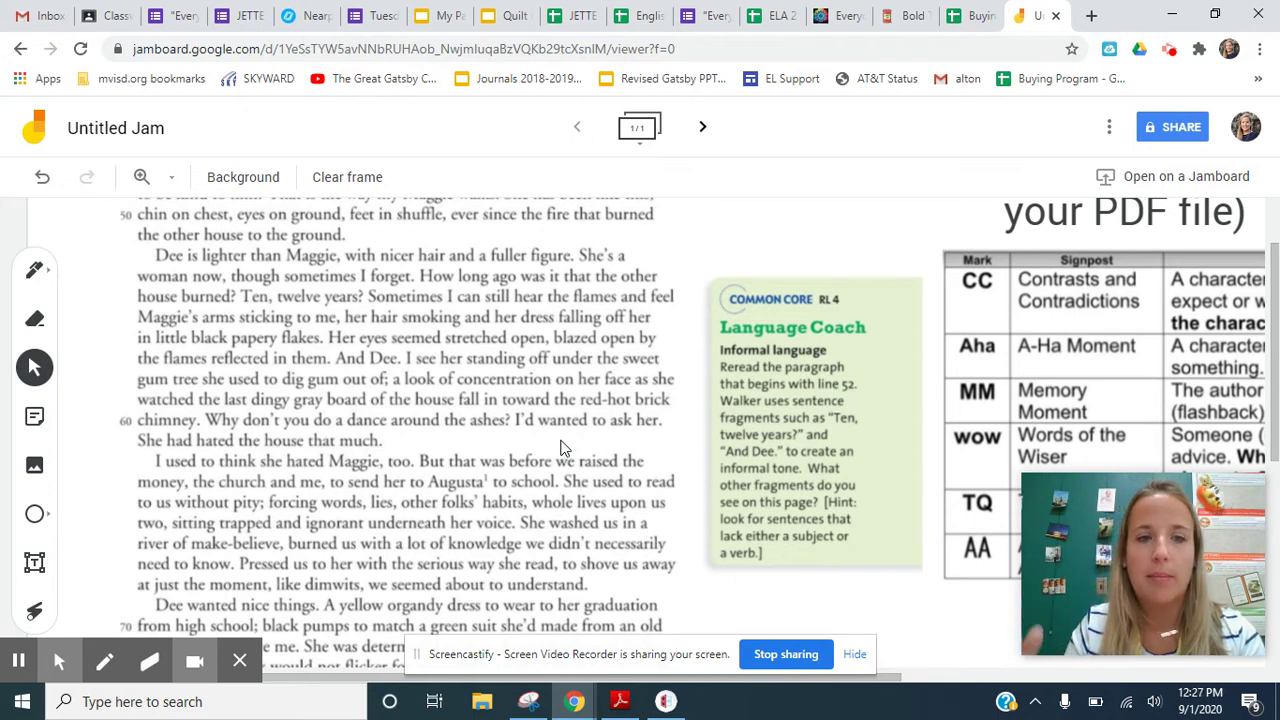
# Write MM with the pen above the Language Coach box to tag the Memory Moment.
pyautogui.click(34, 270)
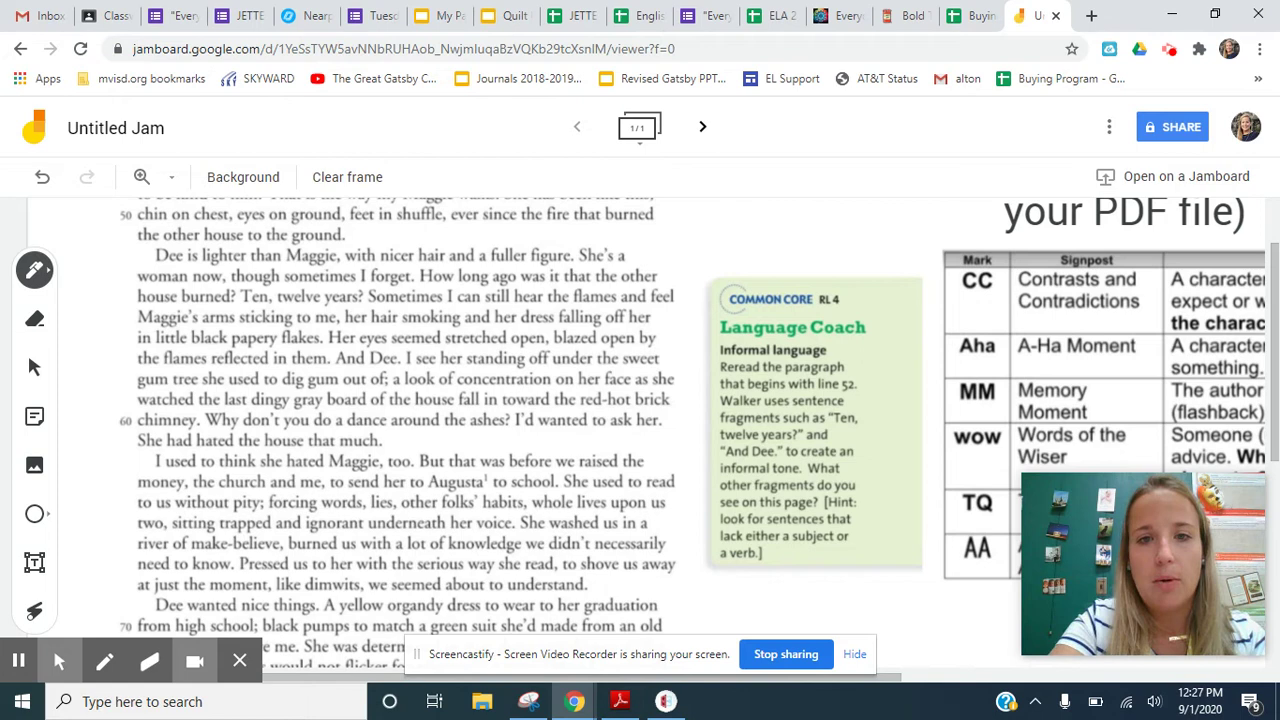
pyautogui.moveTo(668, 274)
pyautogui.mouseDown()
pyautogui.moveTo(690, 250)
pyautogui.moveTo(710, 272)
pyautogui.moveTo(736, 258)
pyautogui.moveTo(758, 272)
pyautogui.mouseUp()
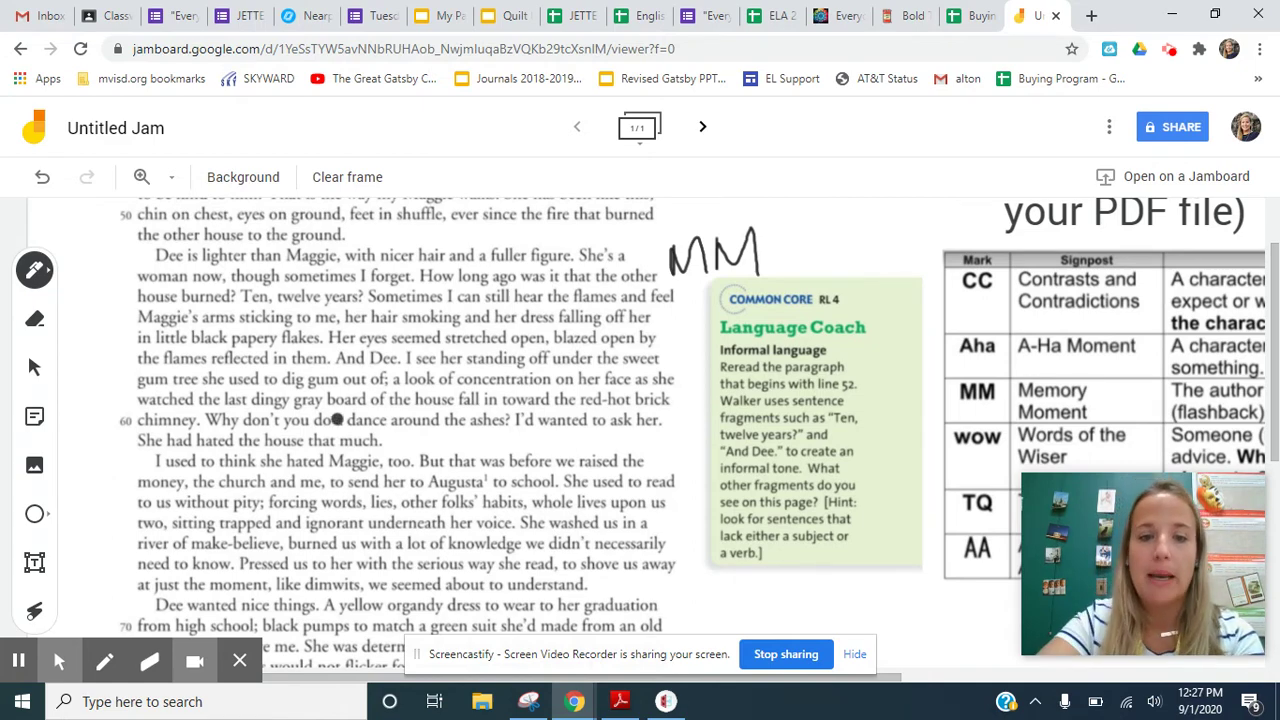
pyautogui.moveTo(360, 677); pyautogui.dragTo(765, 668)
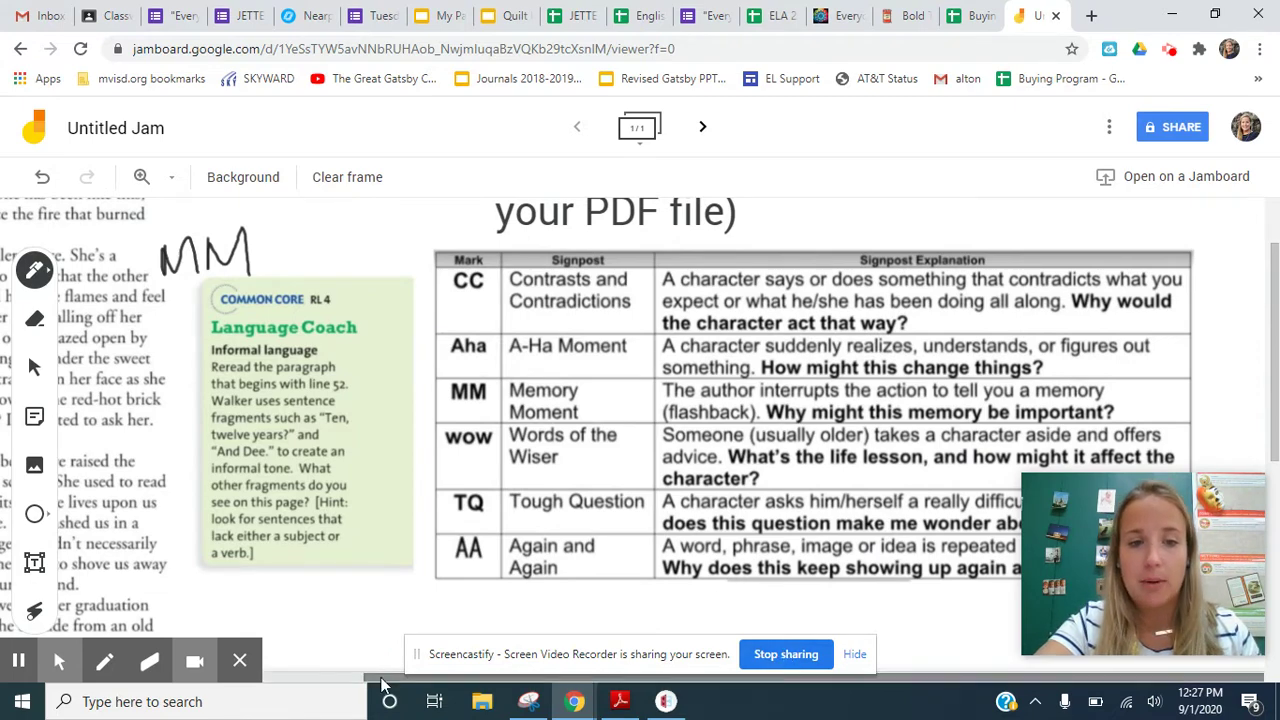
# Pan back to the story and scroll down to lines 60–70.
pyautogui.moveTo(380, 677); pyautogui.dragTo(60, 640)
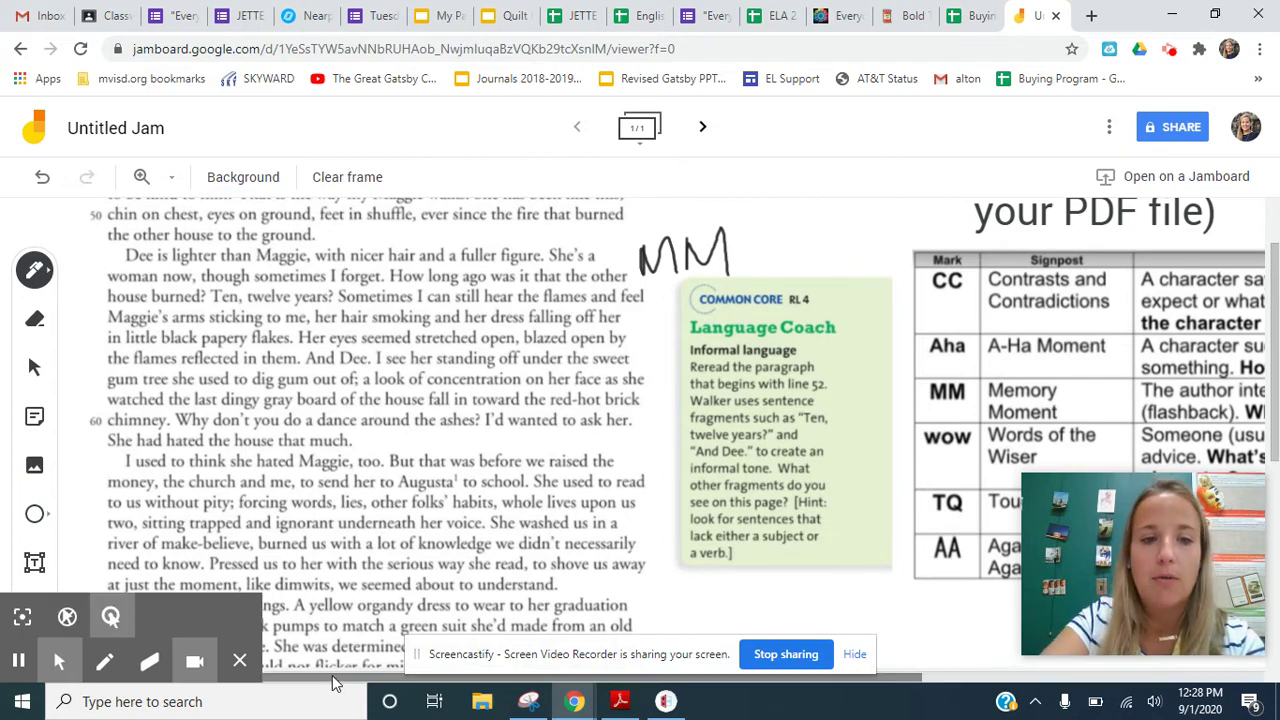
pyautogui.moveTo(335, 675); pyautogui.dragTo(310, 690)
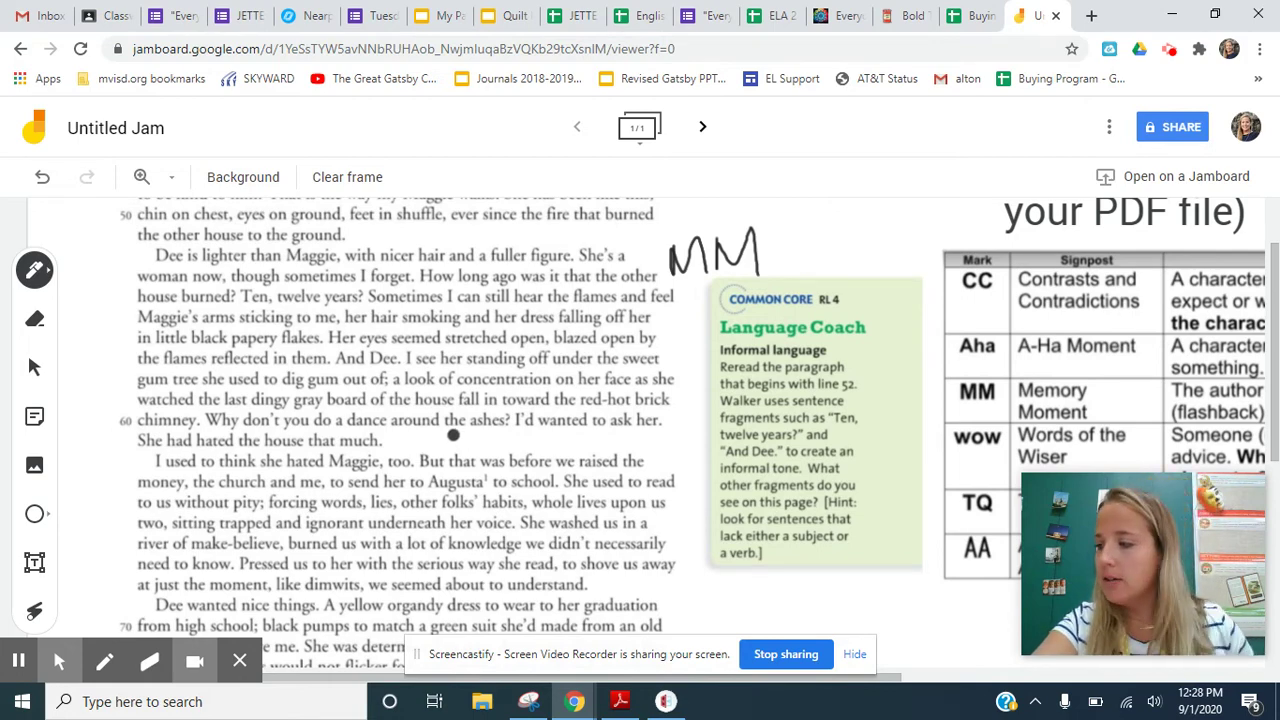
pyautogui.scroll(-3, 457, 442)
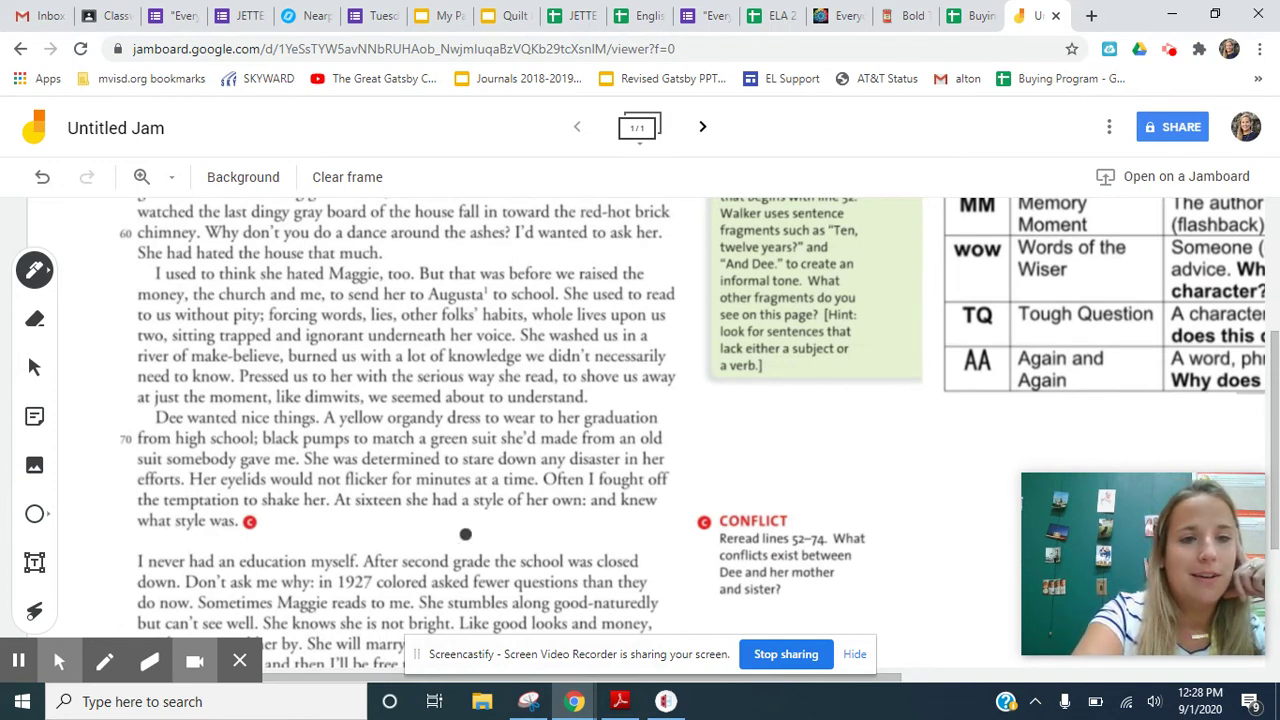
# Underline "Dee wanted nice things… black pumps" and pen AA to the right of line 69.
pyautogui.moveTo(143, 418)
pyautogui.mouseDown()
pyautogui.moveTo(215, 439)
pyautogui.moveTo(340, 438)
pyautogui.mouseUp()
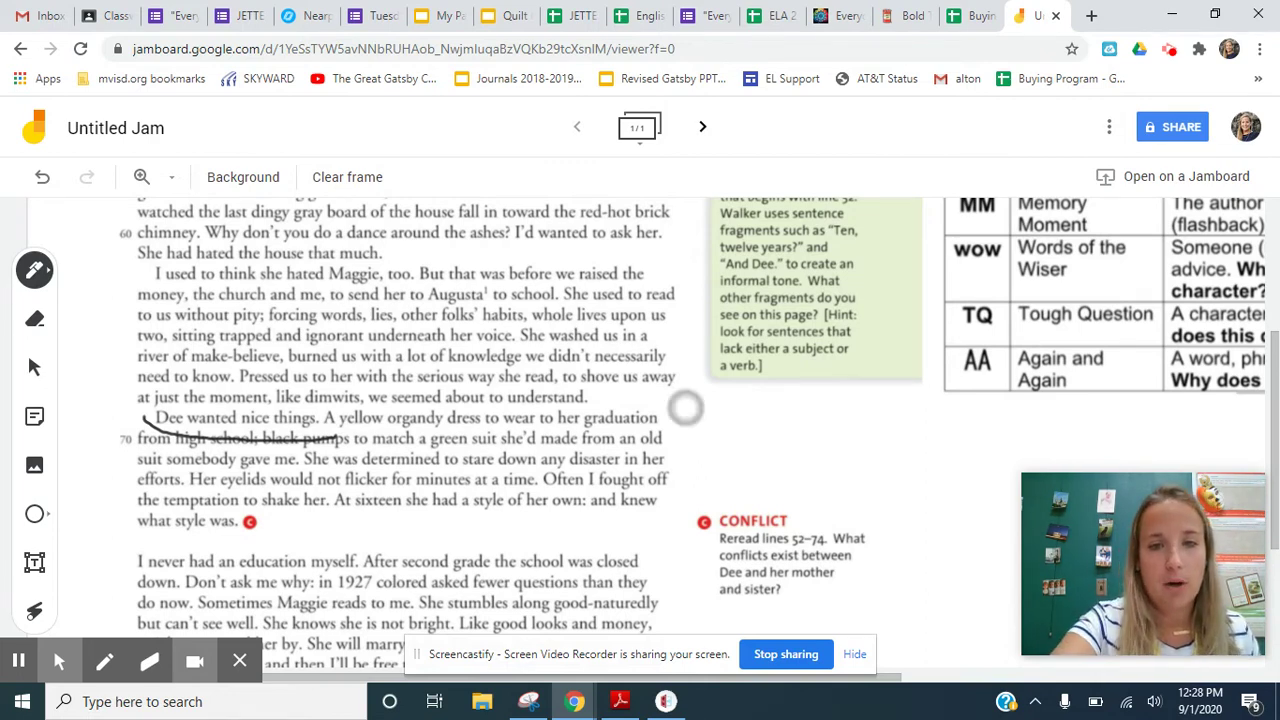
pyautogui.moveTo(688, 452)
pyautogui.mouseDown()
pyautogui.moveTo(712, 449)
pyautogui.moveTo(710, 431)
pyautogui.moveTo(733, 450)
pyautogui.mouseUp()
pyautogui.moveTo(733, 406); pyautogui.dragTo(758, 445)
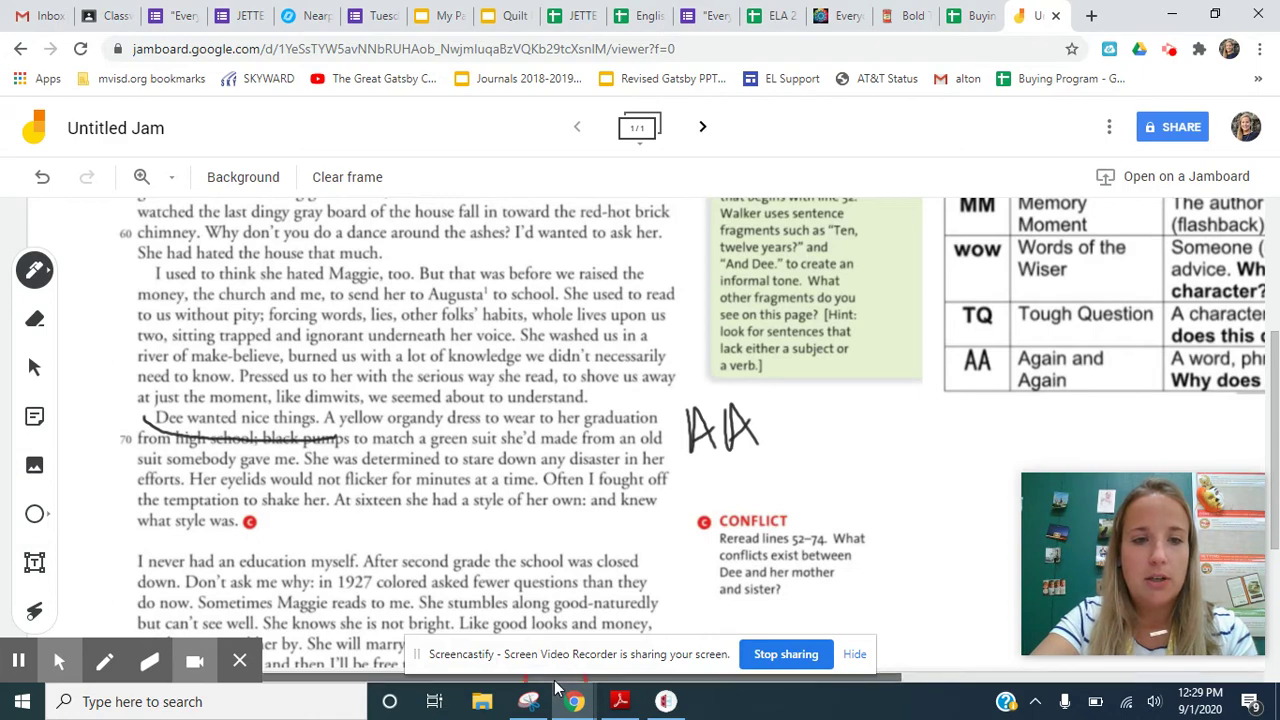
# Place a text box beside AA reading "The author probably repeated this because...." with the typo corrected.
pyautogui.moveTo(557, 678); pyautogui.dragTo(930, 638)
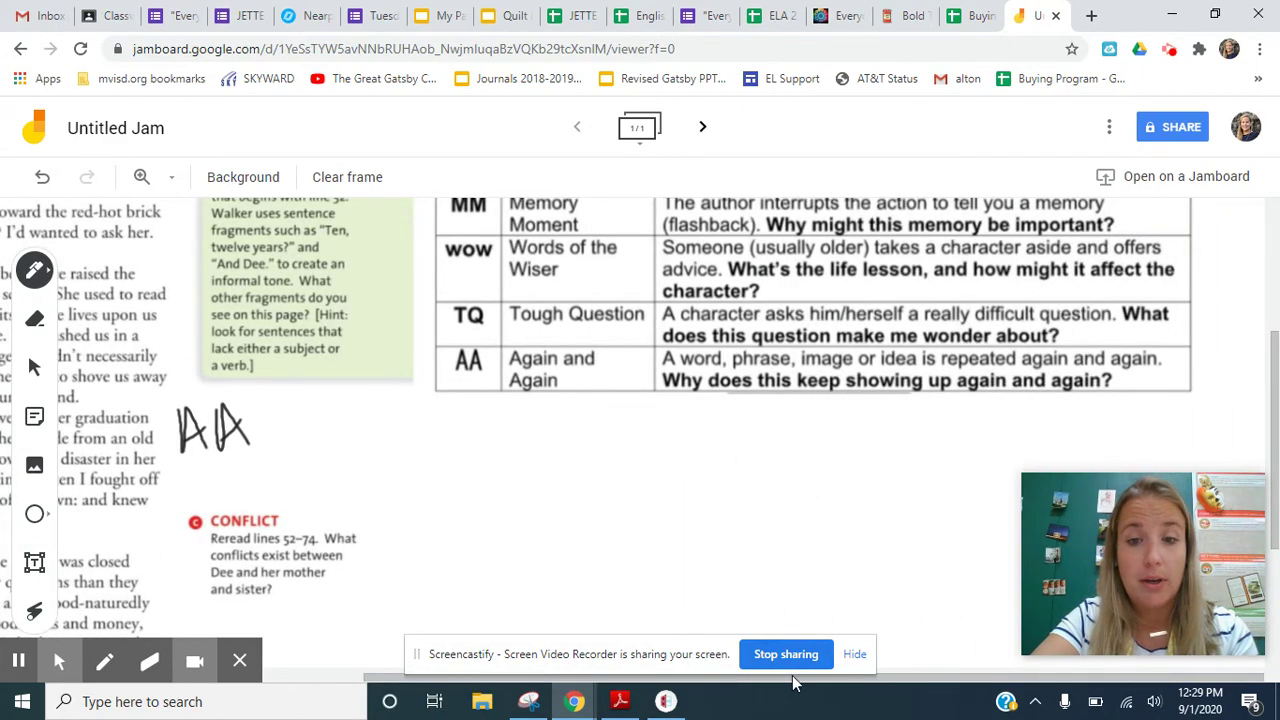
pyautogui.moveTo(797, 676); pyautogui.dragTo(434, 697)
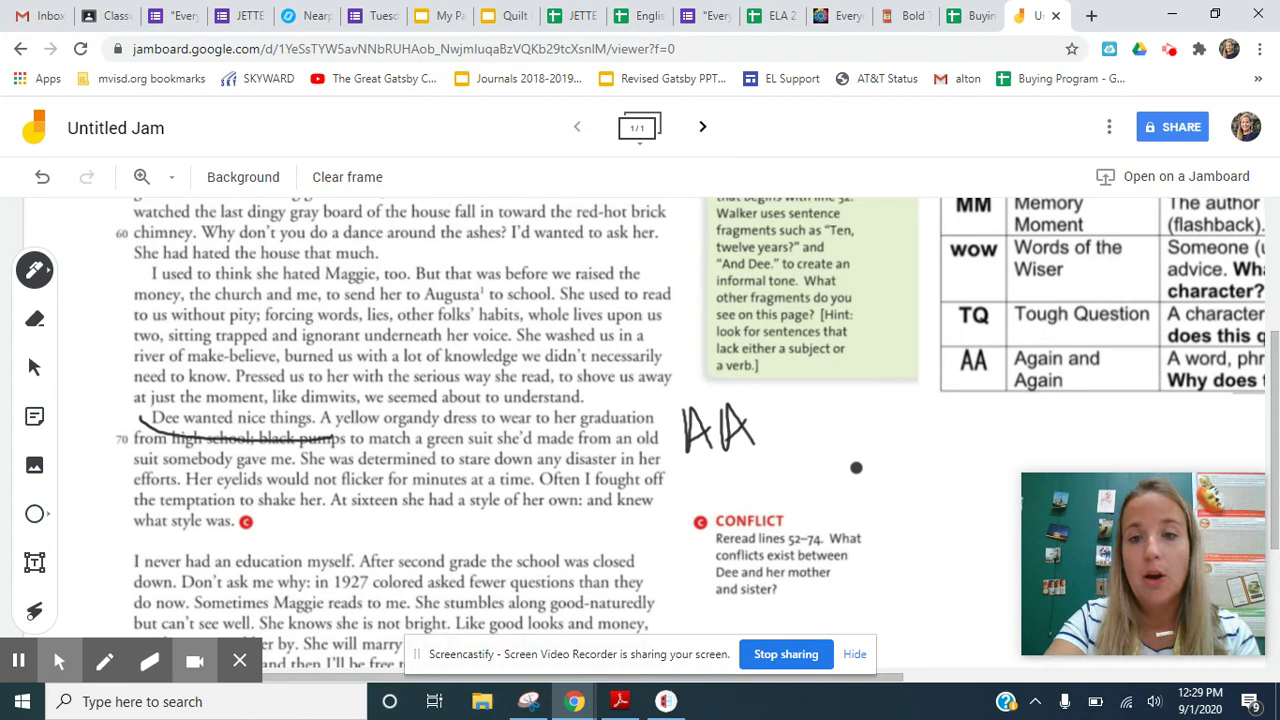
pyautogui.click(31, 577)
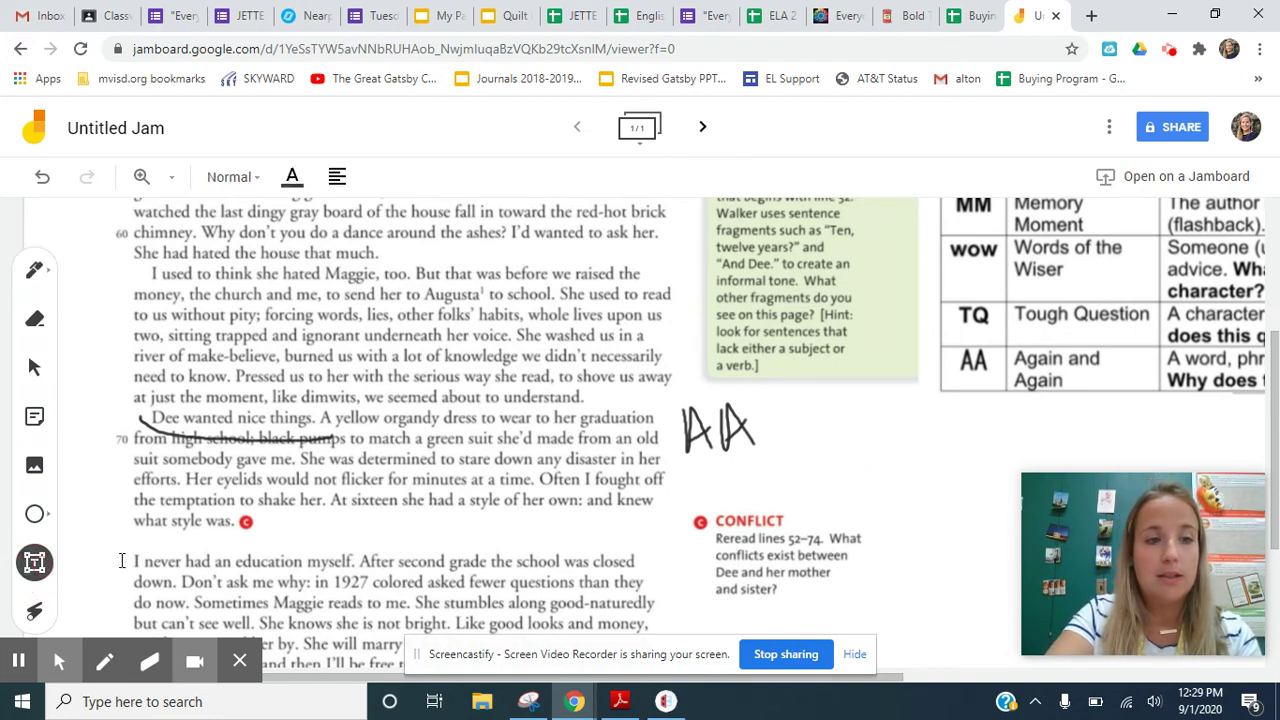
pyautogui.click(780, 425)
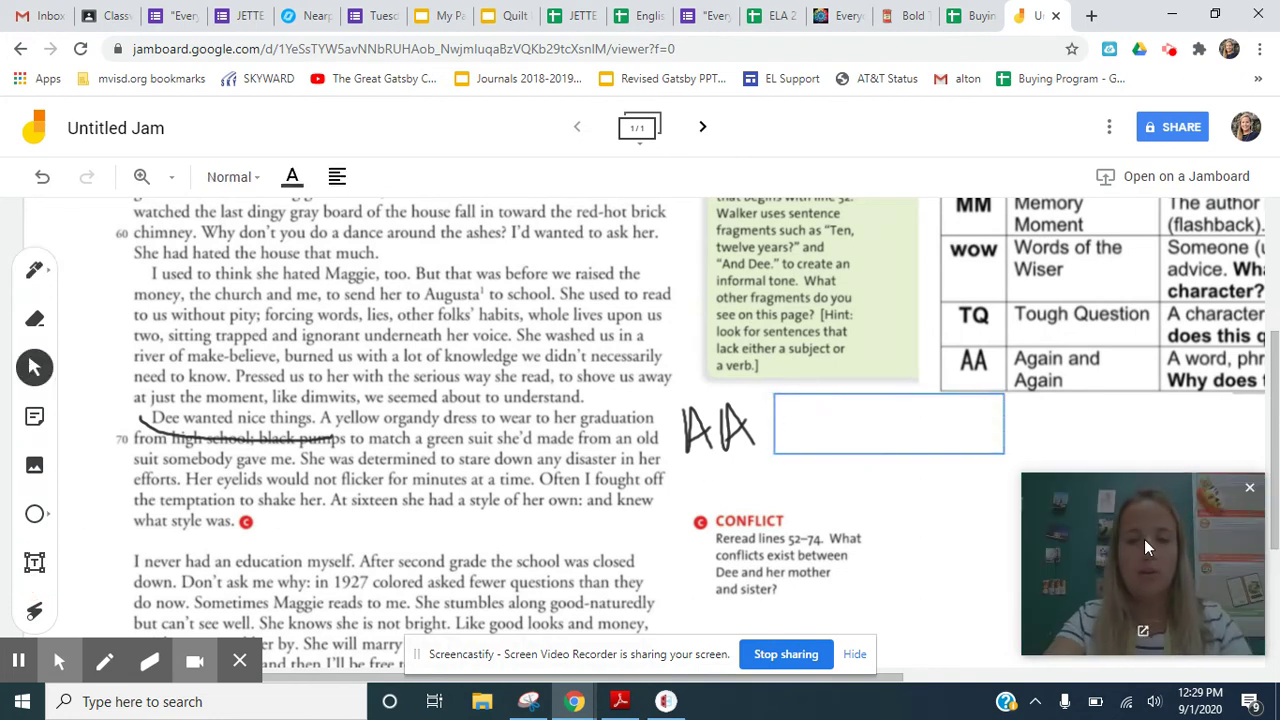
pyautogui.write('The author')
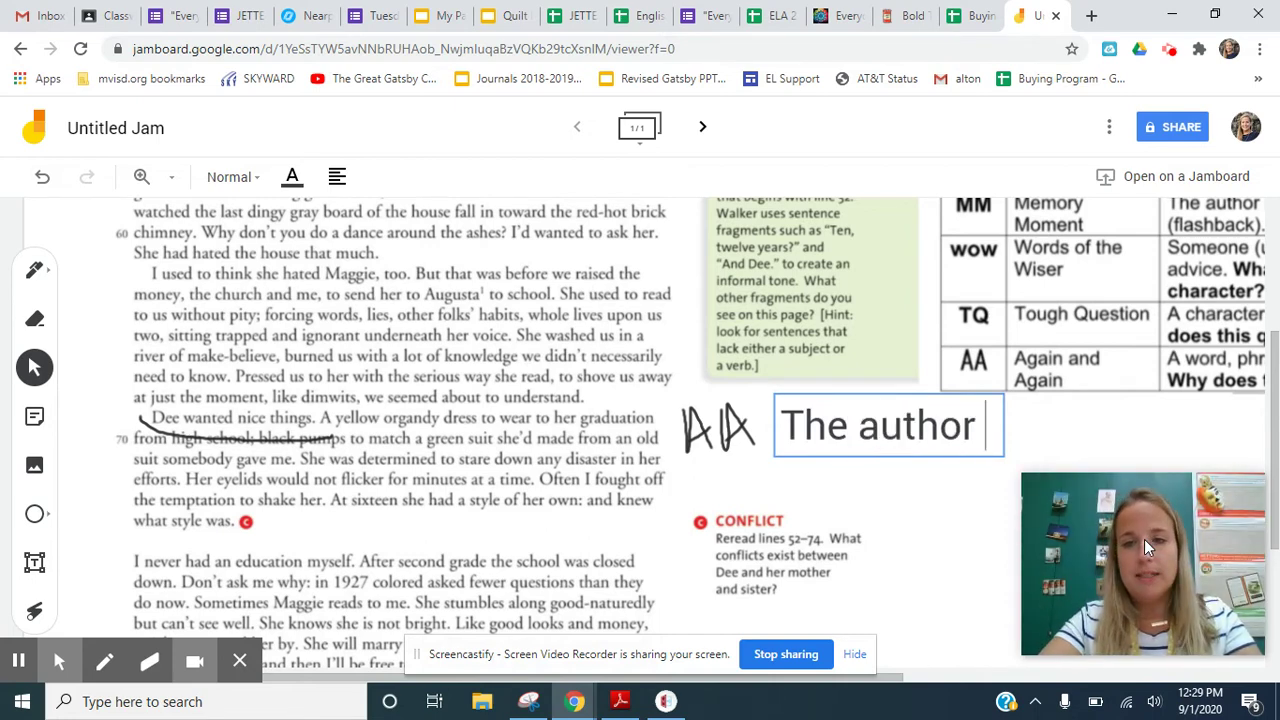
pyautogui.write(' pro')
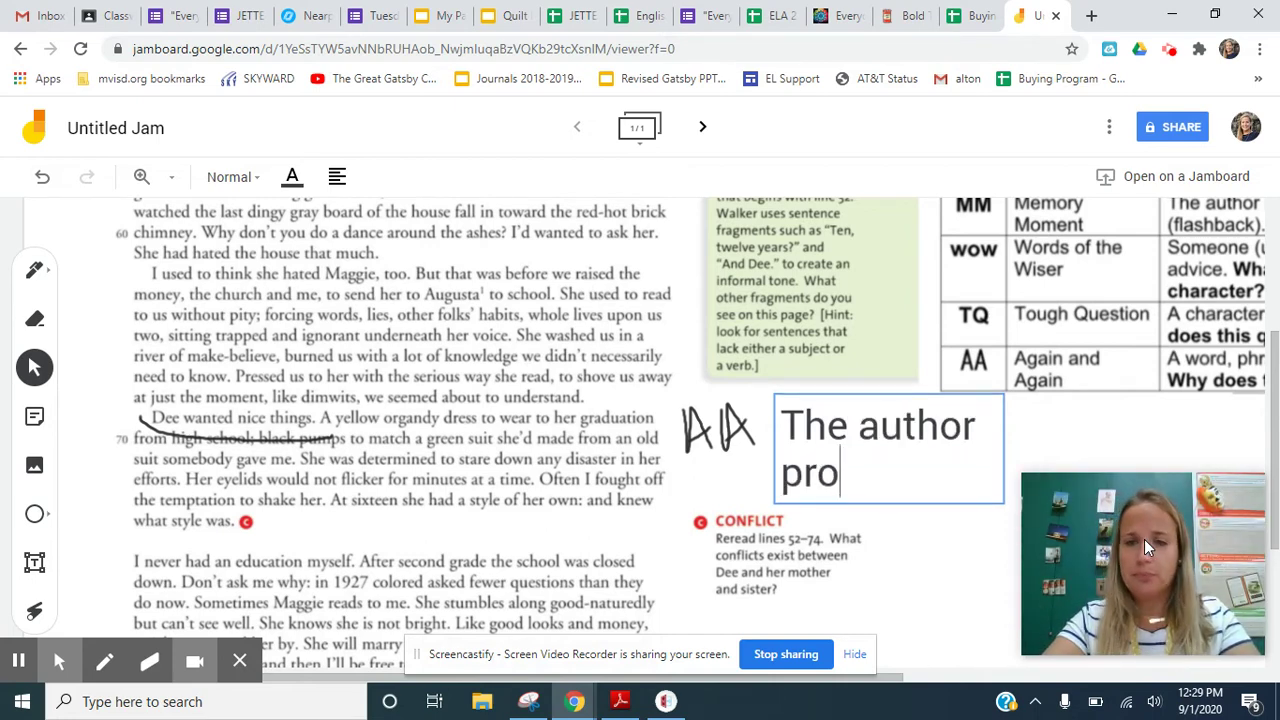
pyautogui.write('bably repeated this becasue')
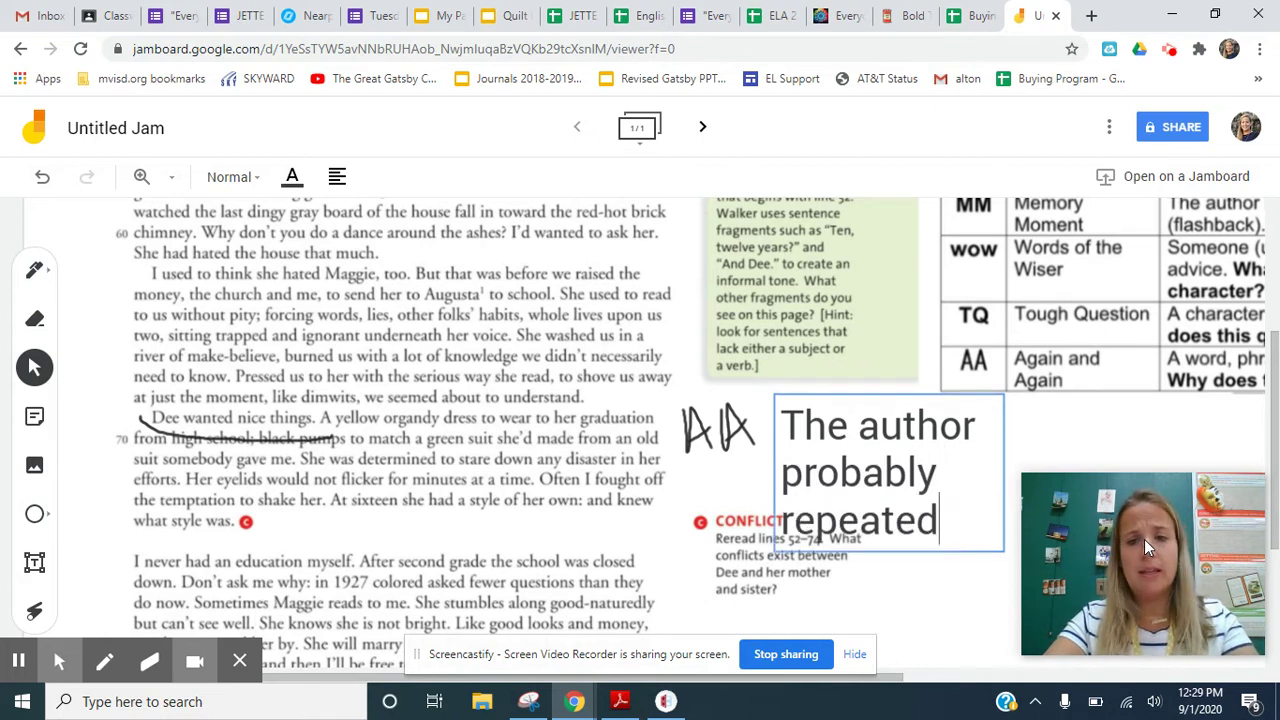
pyautogui.press('BackSpace')
pyautogui.press('BackSpace')
pyautogui.press('BackSpace')
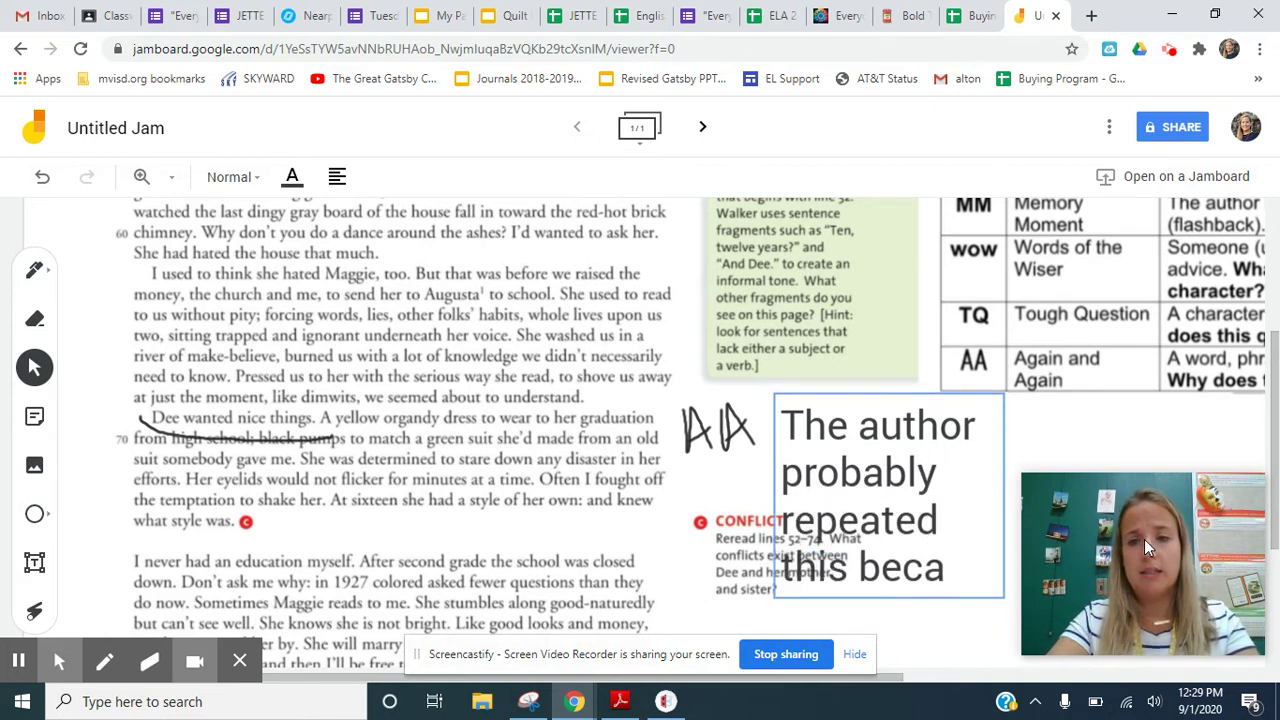
pyautogui.write('use....')
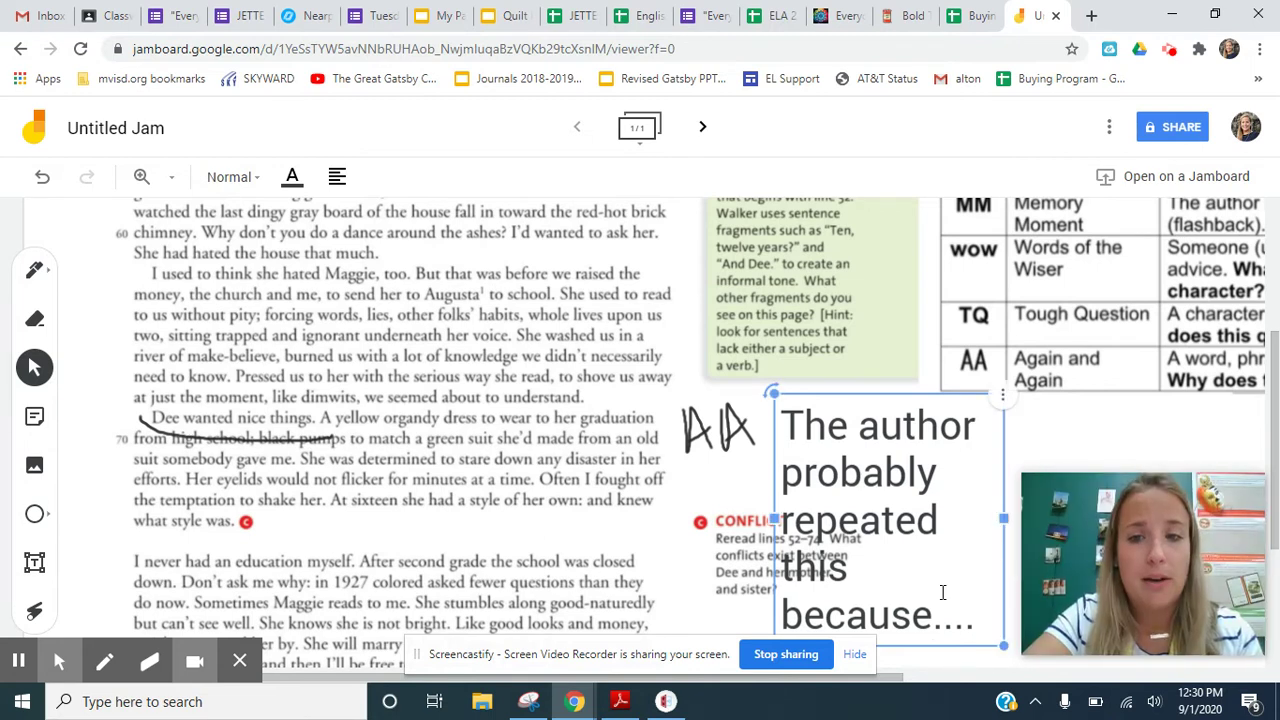
pyautogui.hotkey('ctrl', 'a')
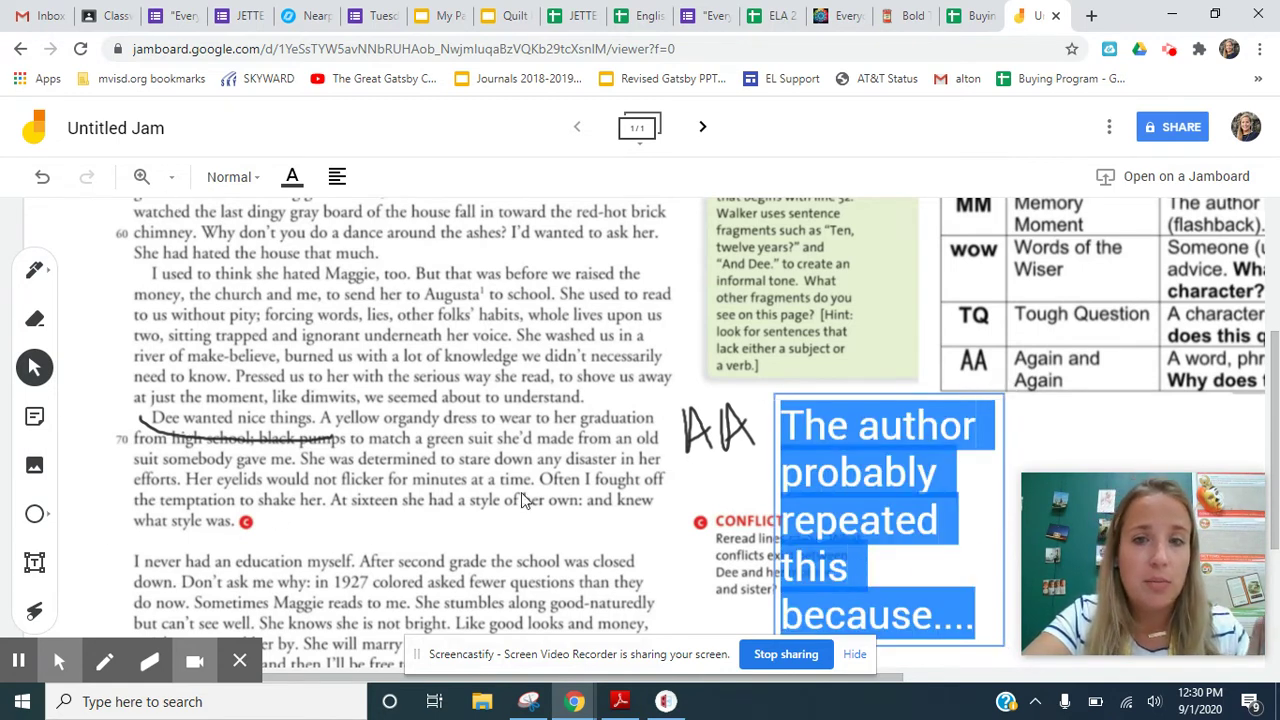
pyautogui.click(1047, 437)
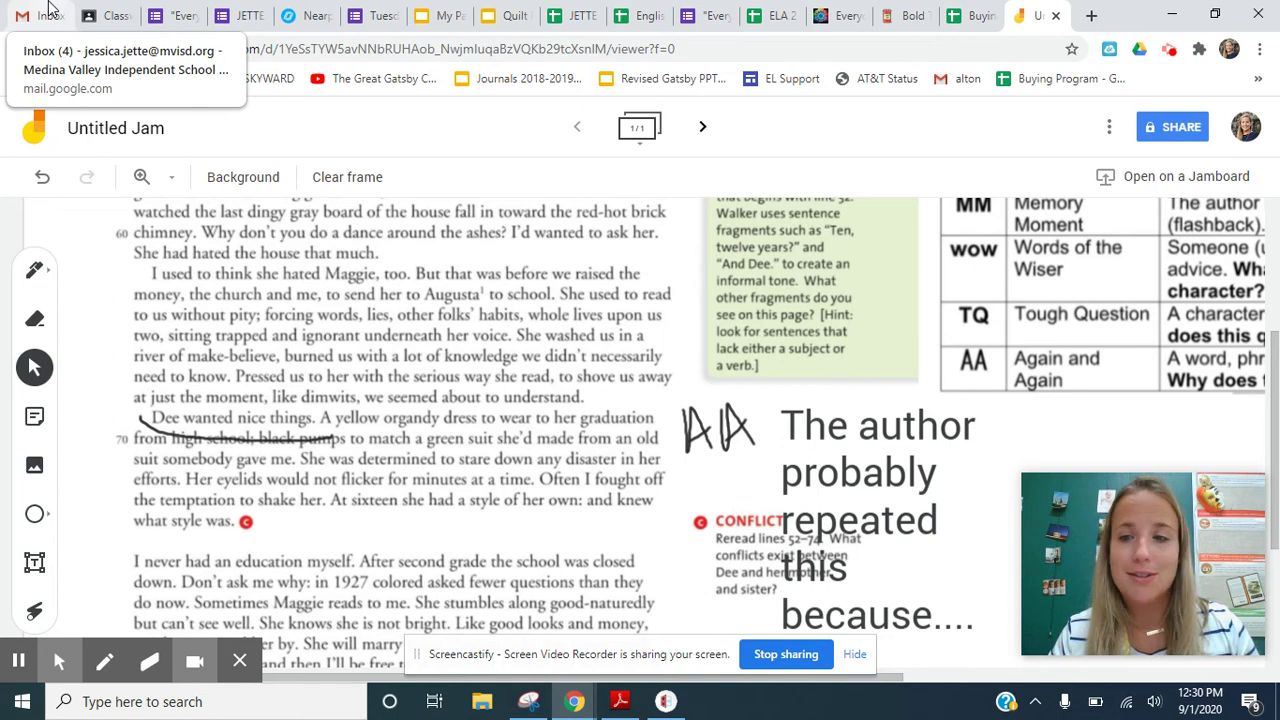
pyautogui.moveTo(1143, 560)
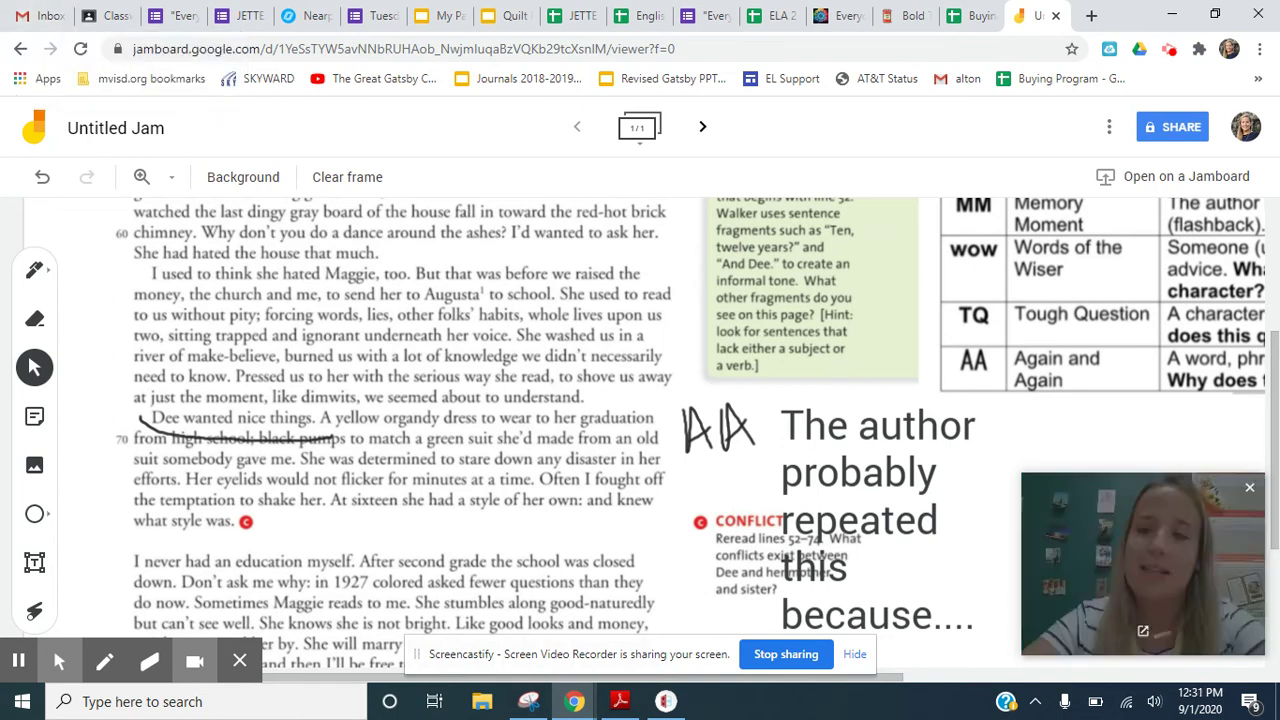